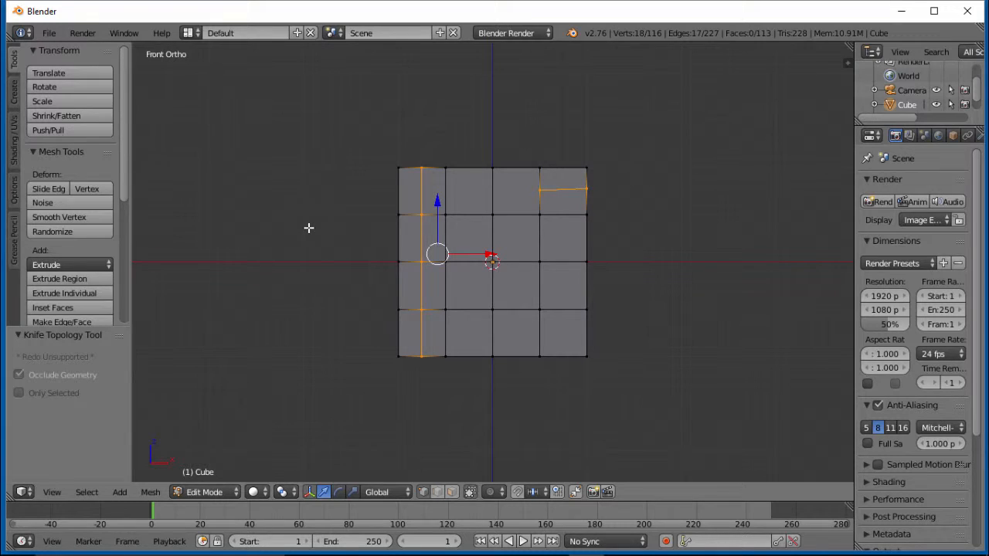
key(KP_5)
key(KP_5)
key(KP_3)
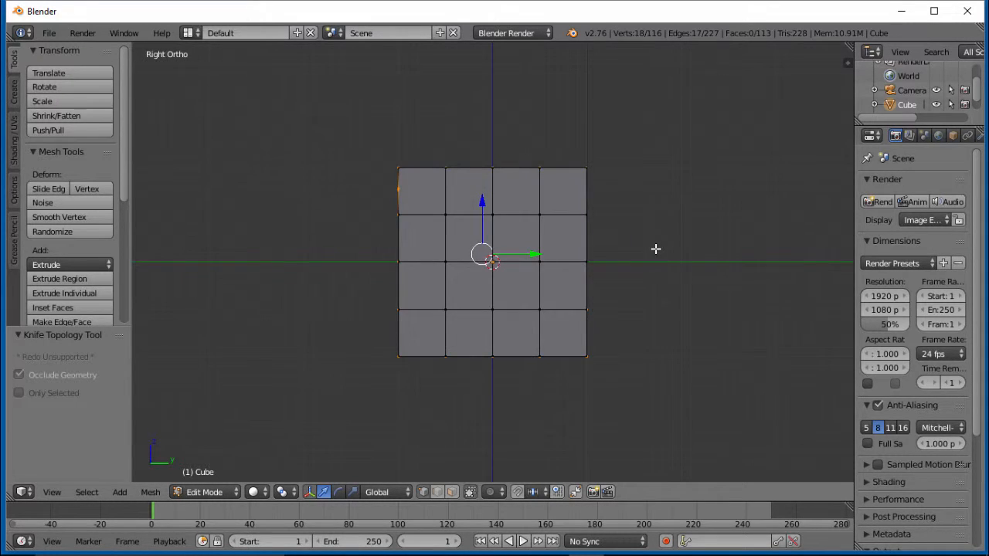
key(KP_1)
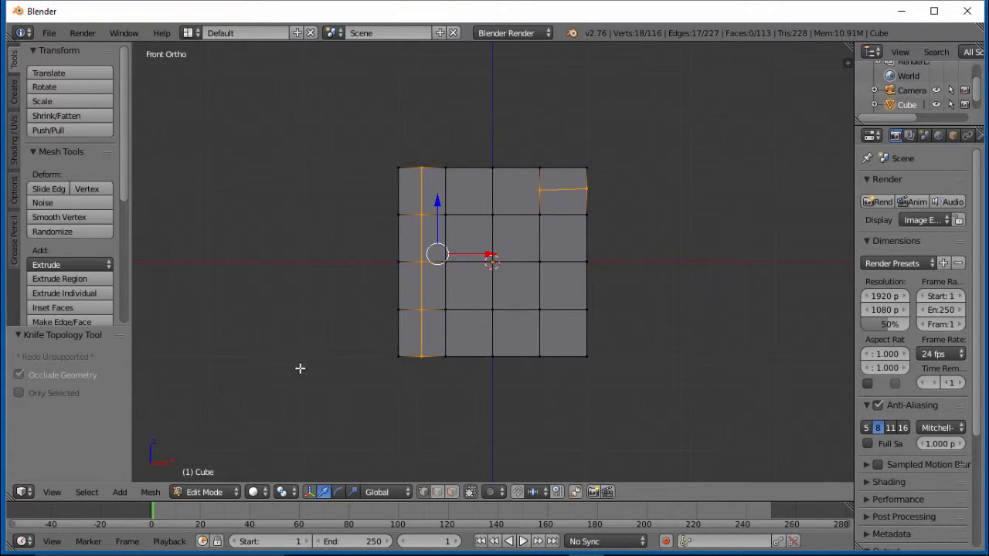
key(space)
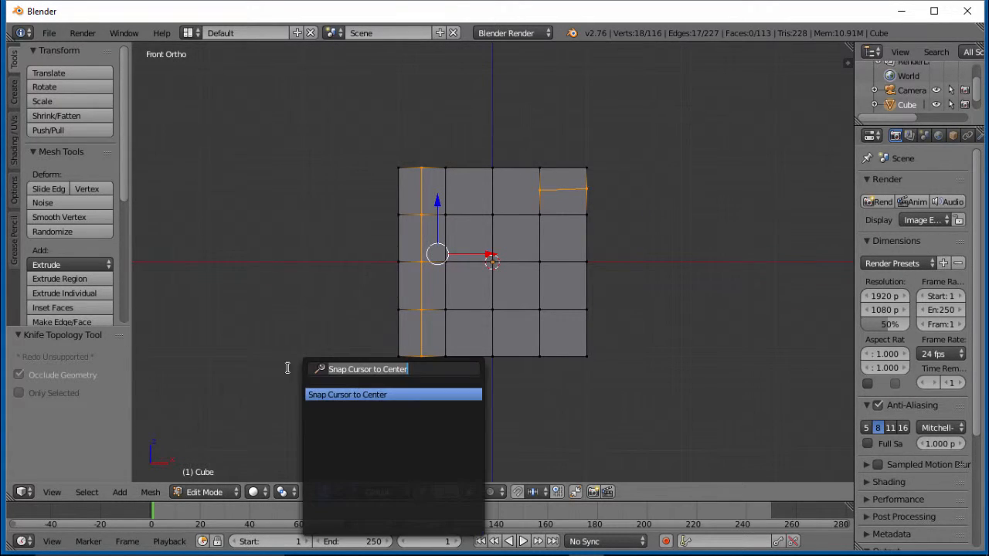
click(195, 372)
key(space)
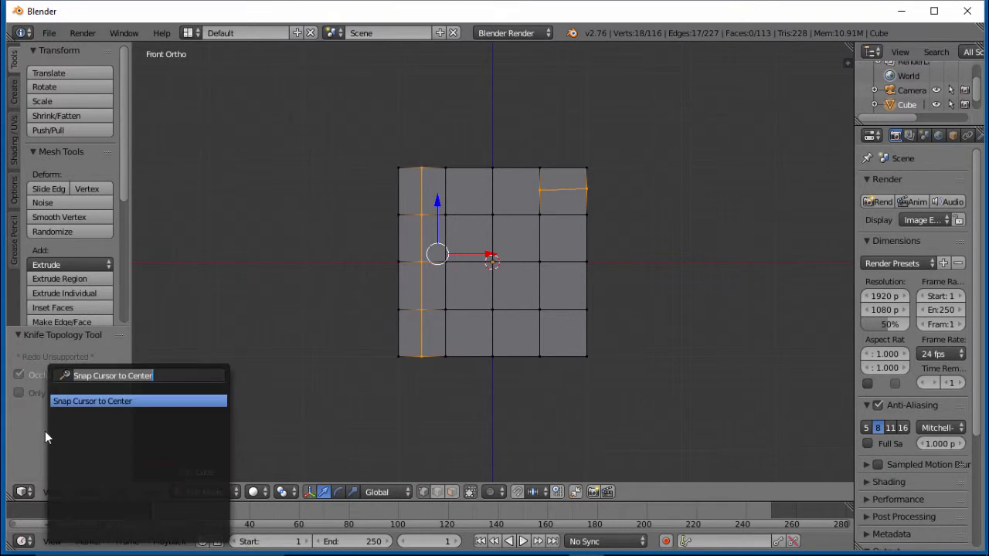
key(BackSpace)
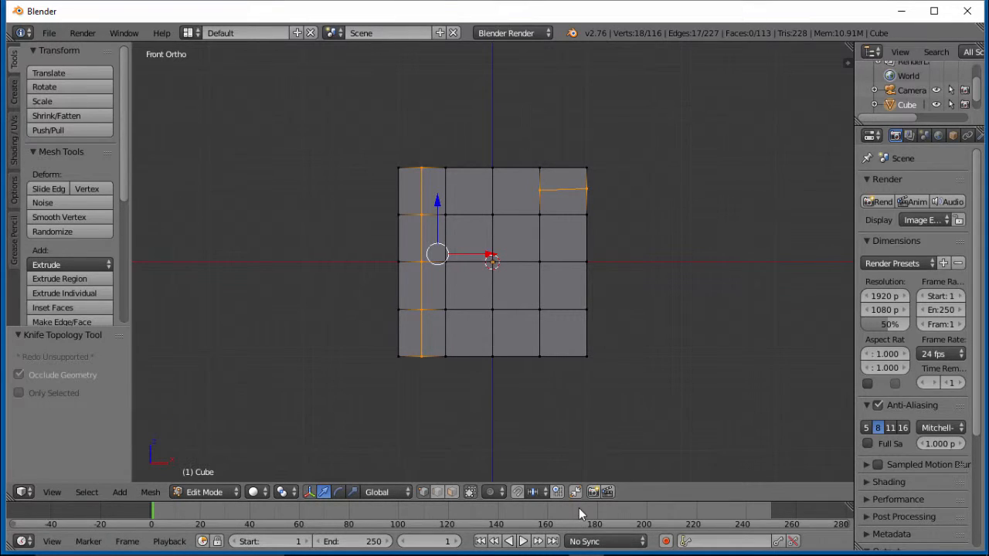
key(space)
key(KP_3)
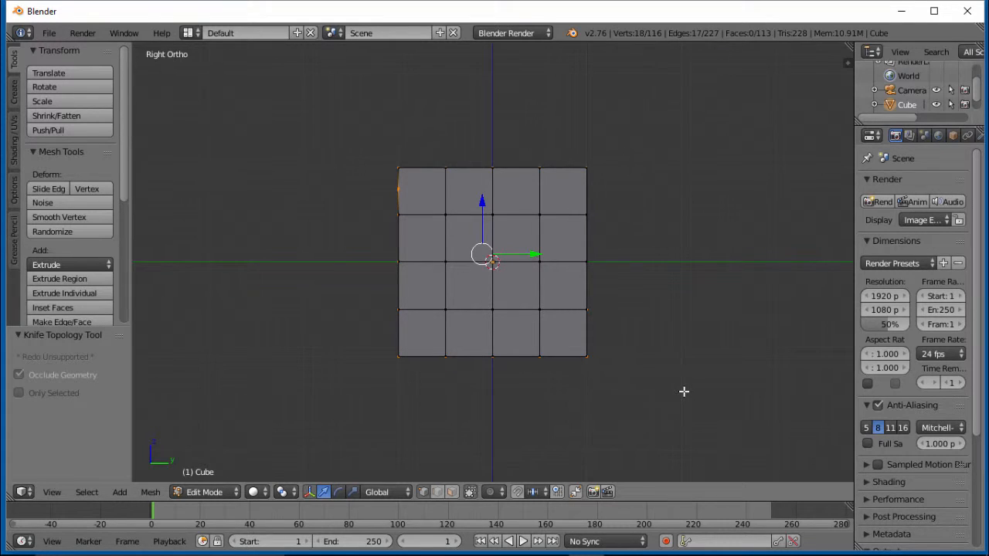
key(KP_1)
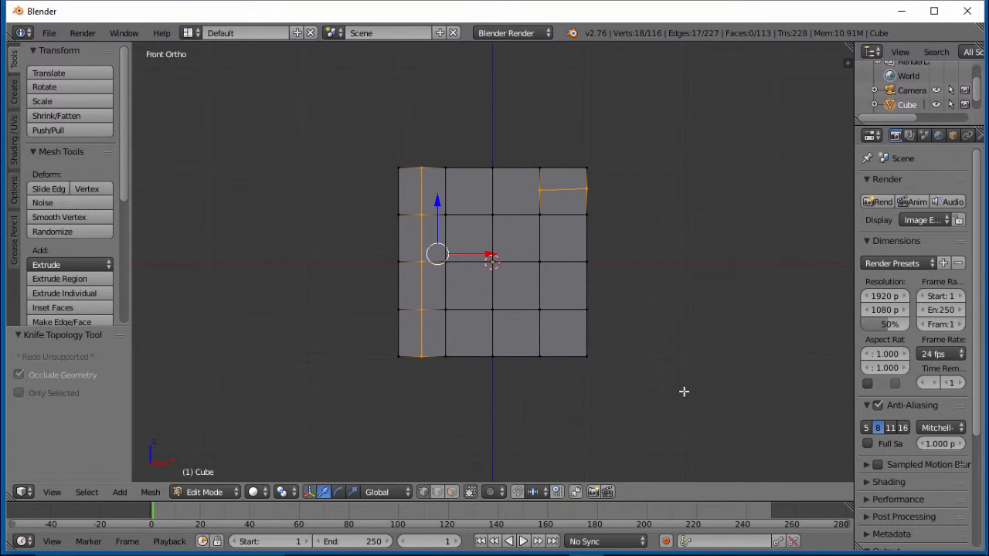
- Level the short cut edge in the front face's upper-right square by scaling its two vertices to 0 along Z
right_click(537, 188)
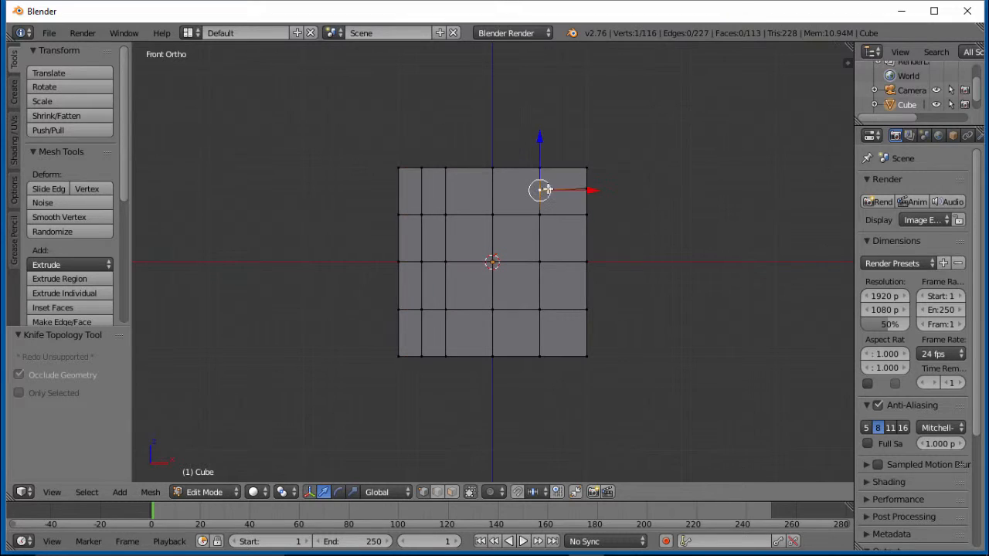
shift+right_click(585, 189)
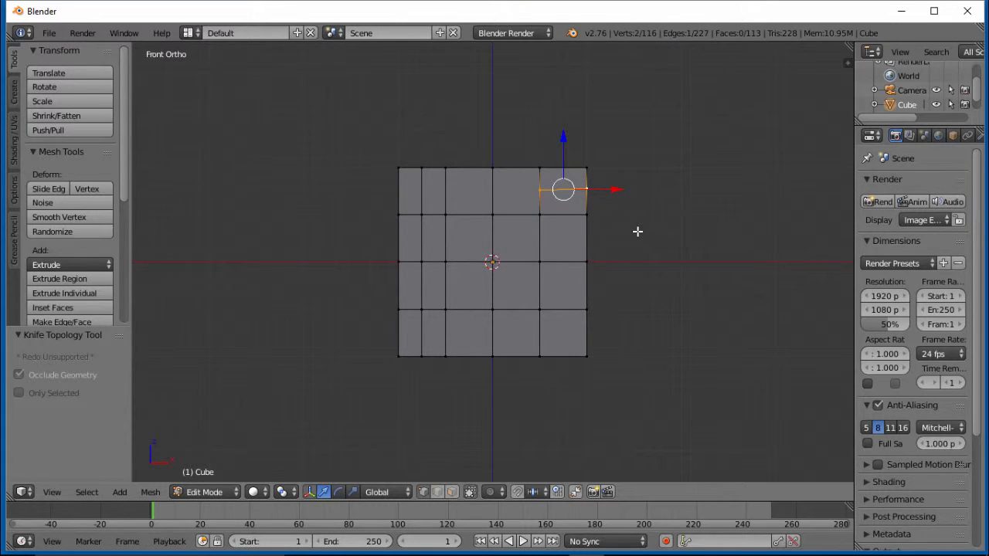
key(s)
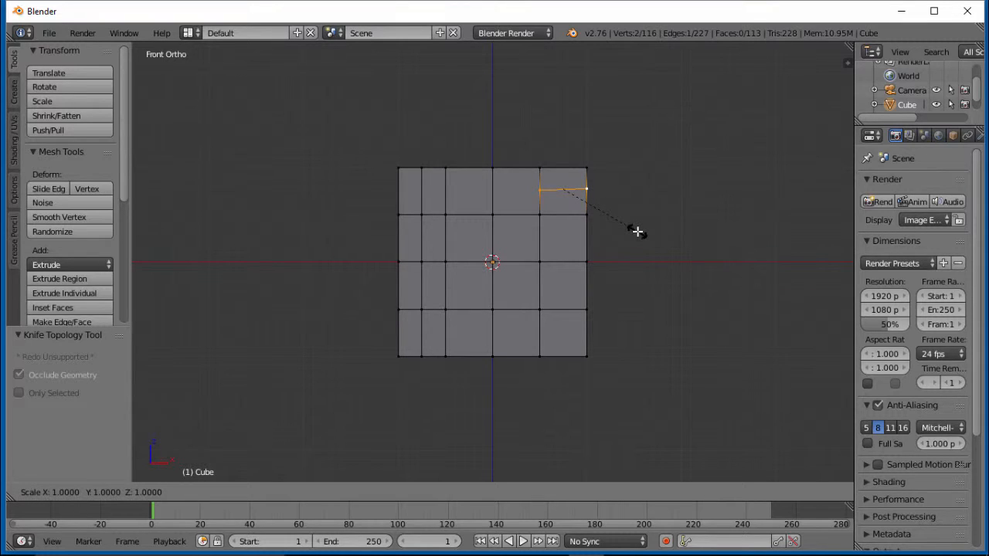
key(0)
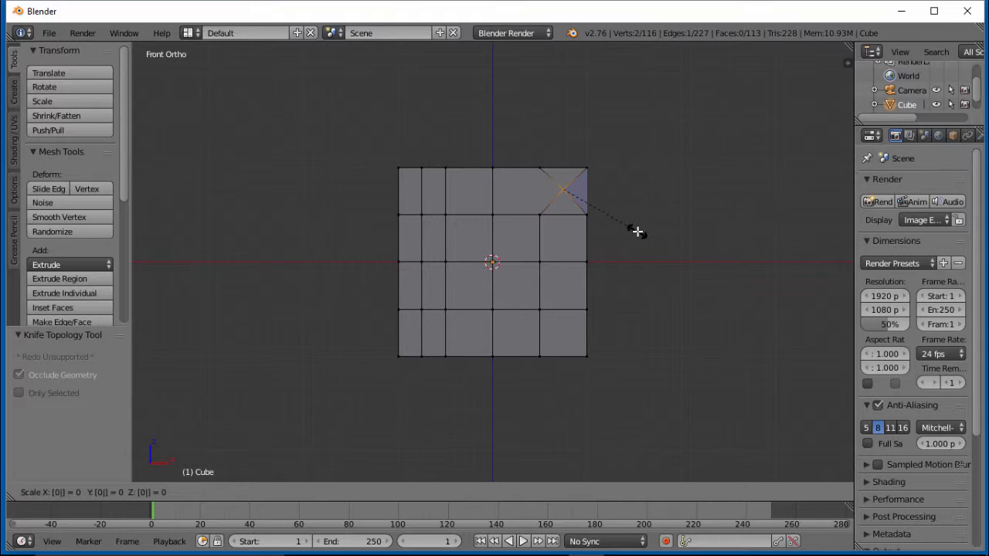
key(z)
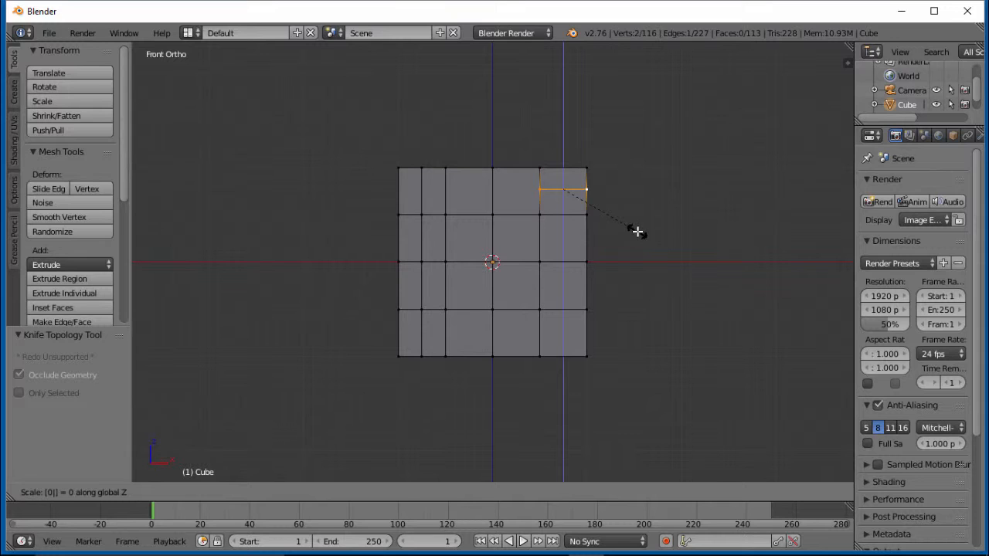
key(Return)
- Extrude the four central faces of the cube's positive-X side outward by about 1.54 units
middle_drag(700, 258, 679, 265)
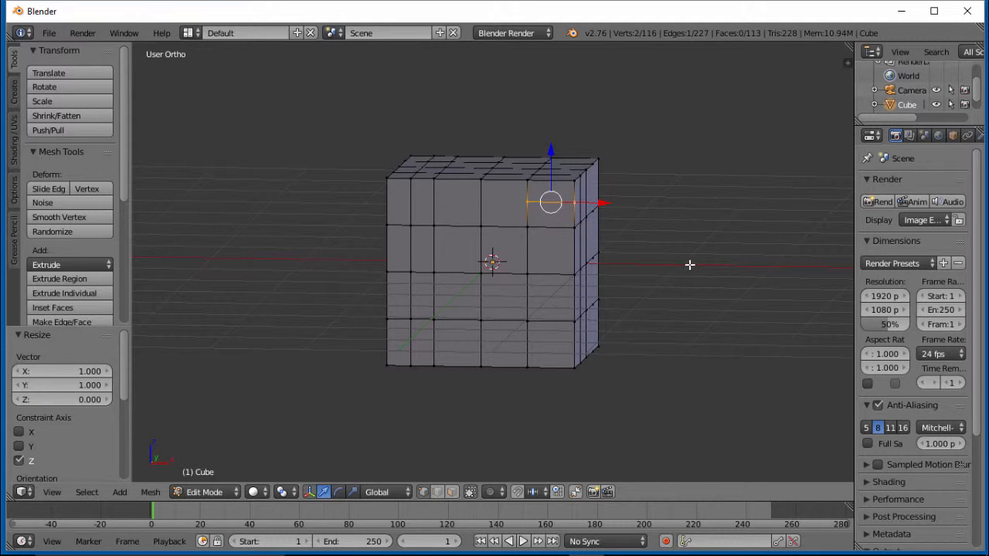
middle_drag(689, 265, 623, 245)
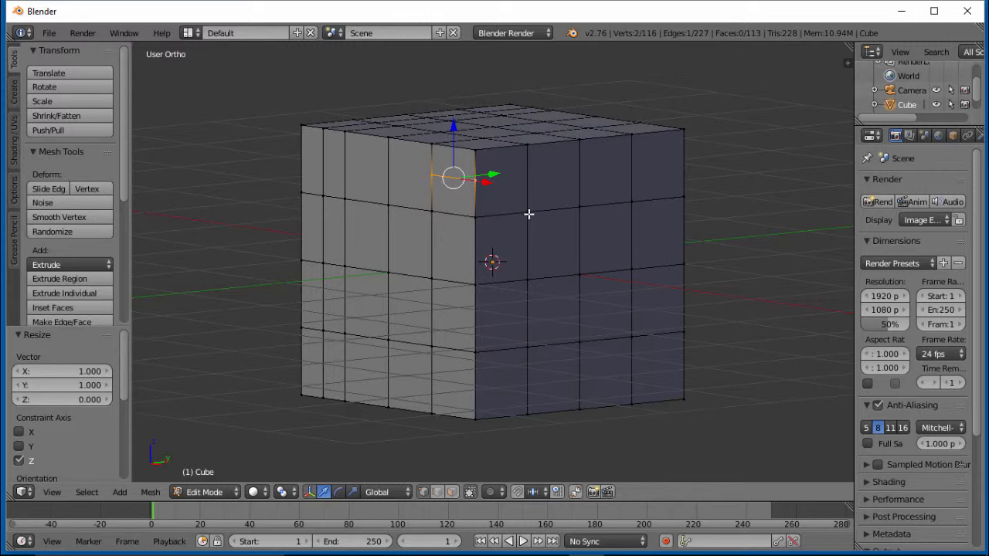
click(453, 493)
right_click(553, 241)
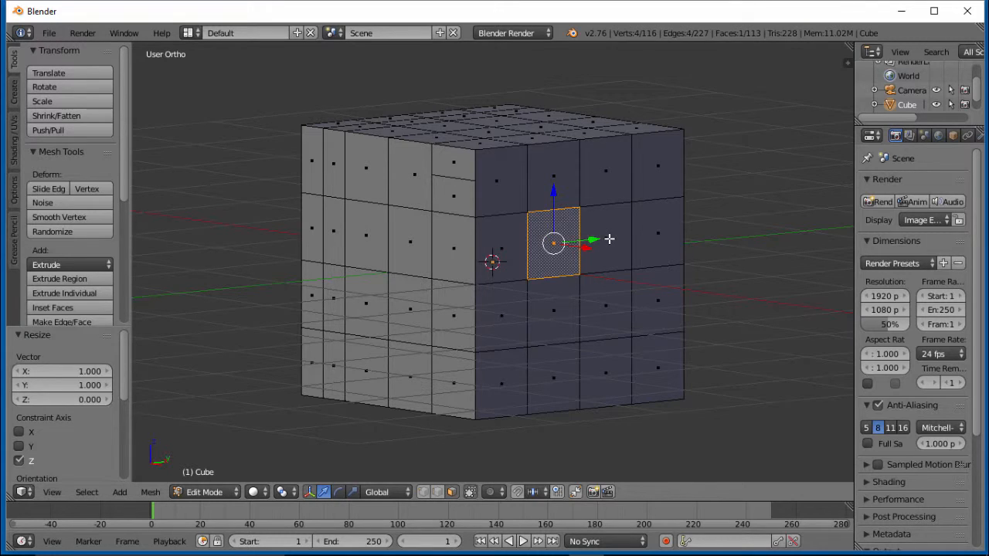
shift+right_click(608, 240)
shift+right_click(607, 315)
shift+right_click(556, 312)
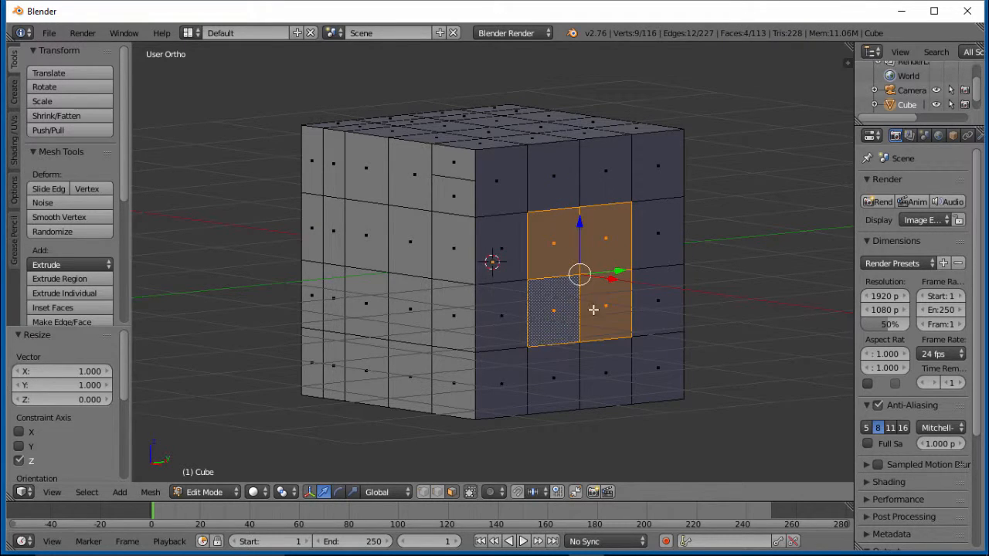
middle_drag(641, 304, 716, 297)
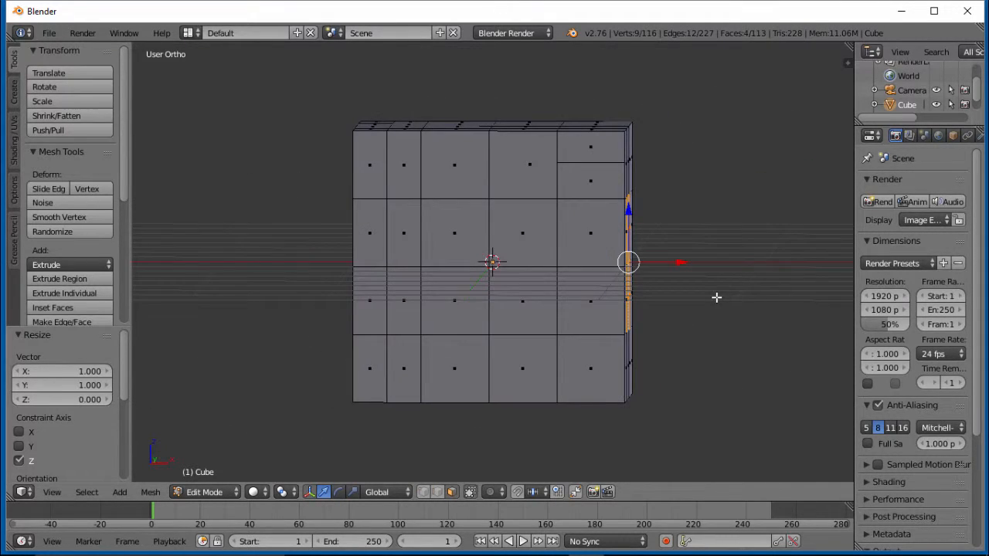
key(KP_1)
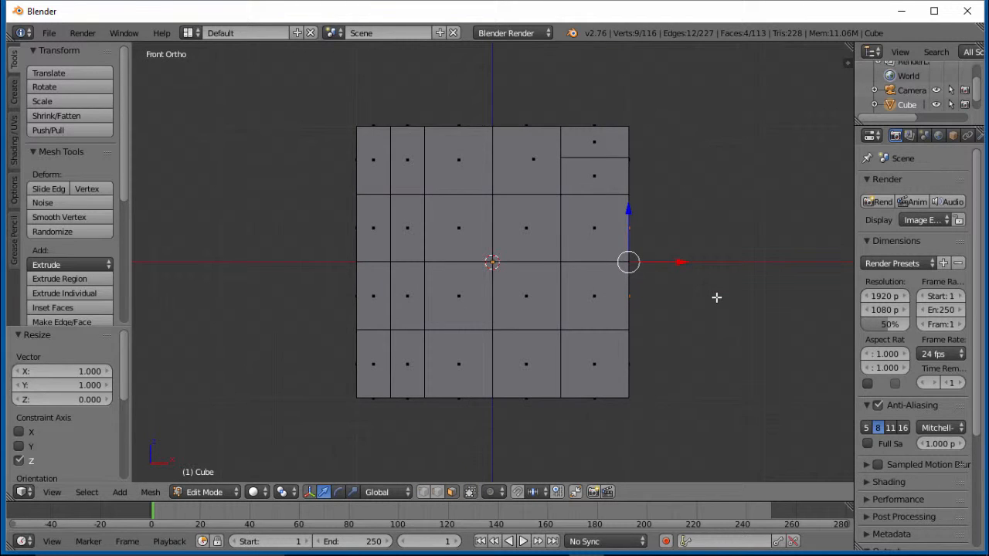
scroll(716, 297, up, 1)
scroll(715, 296, down, 3)
middle_drag(684, 306, 618, 302)
key(KP_3)
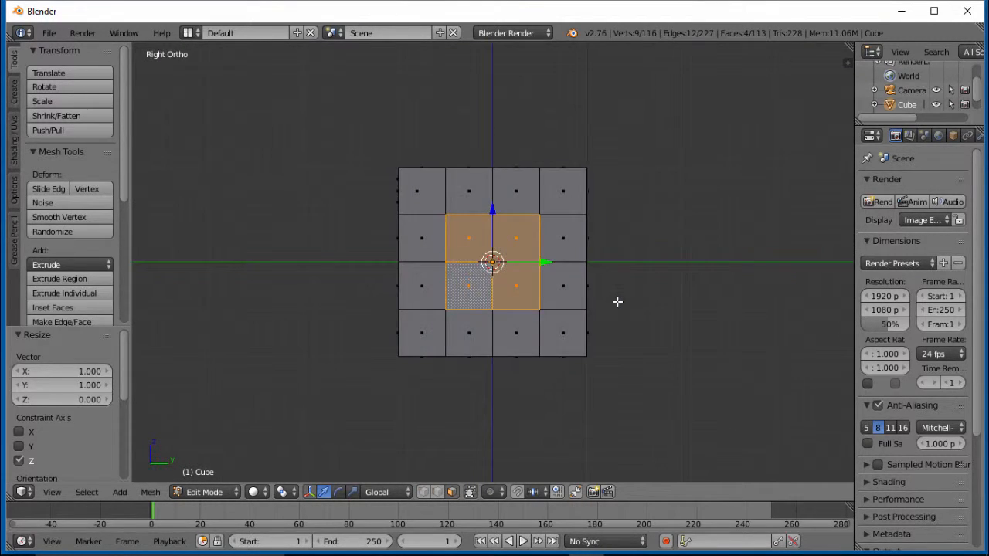
key(KP_1)
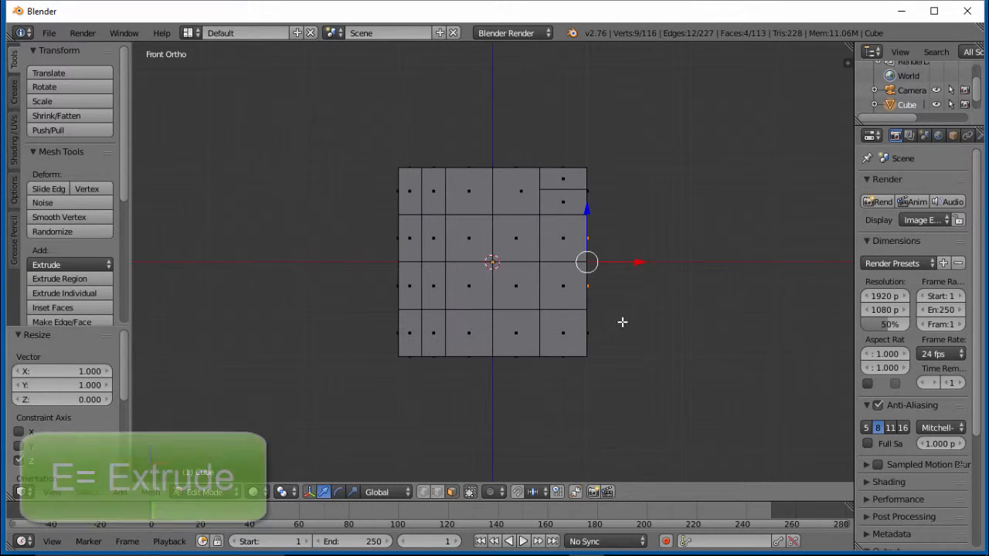
key(e)
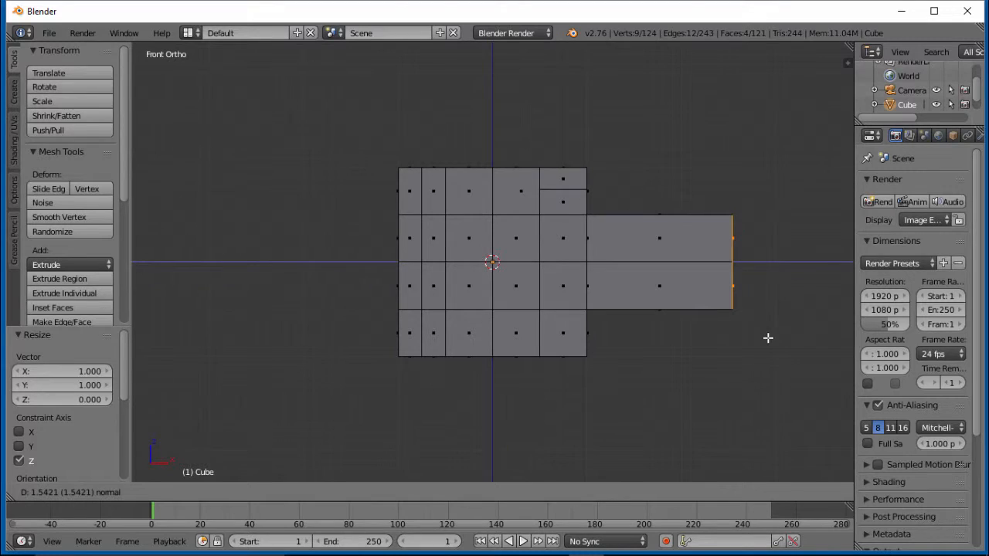
click(768, 337)
- Examine the block extruded from the cube from several angles, in both Edit Mode and Object Mode
middle_drag(788, 270, 528, 287)
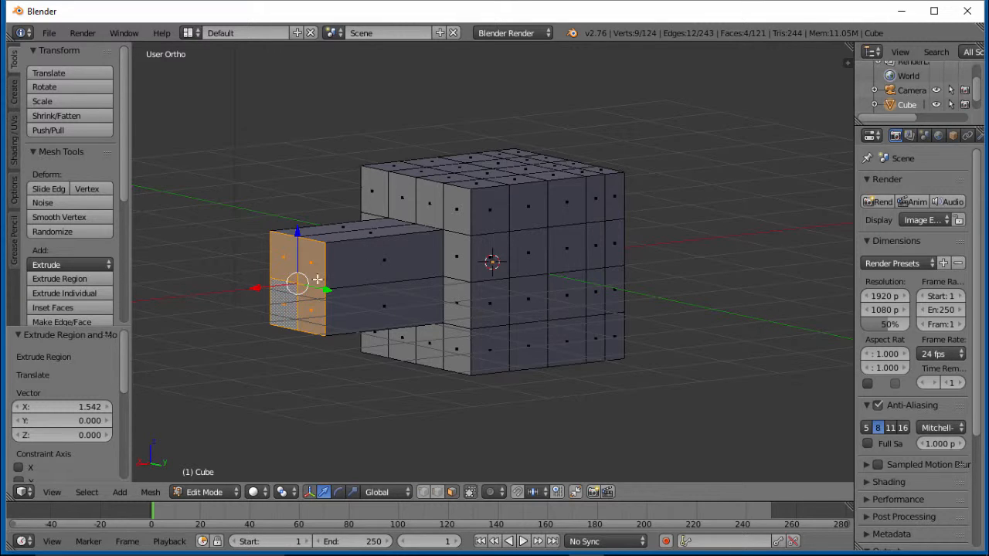
middle_drag(323, 283, 501, 311)
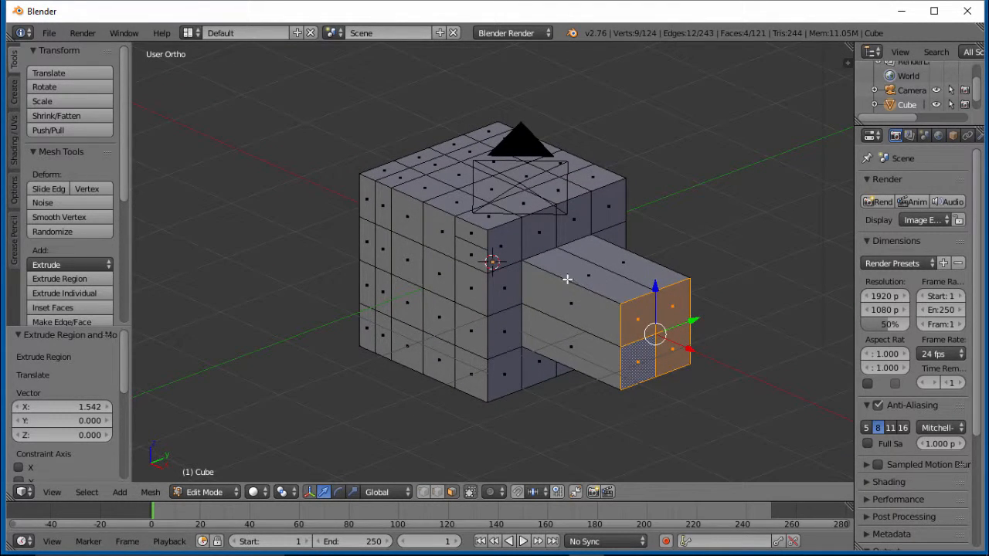
middle_drag(749, 310, 541, 277)
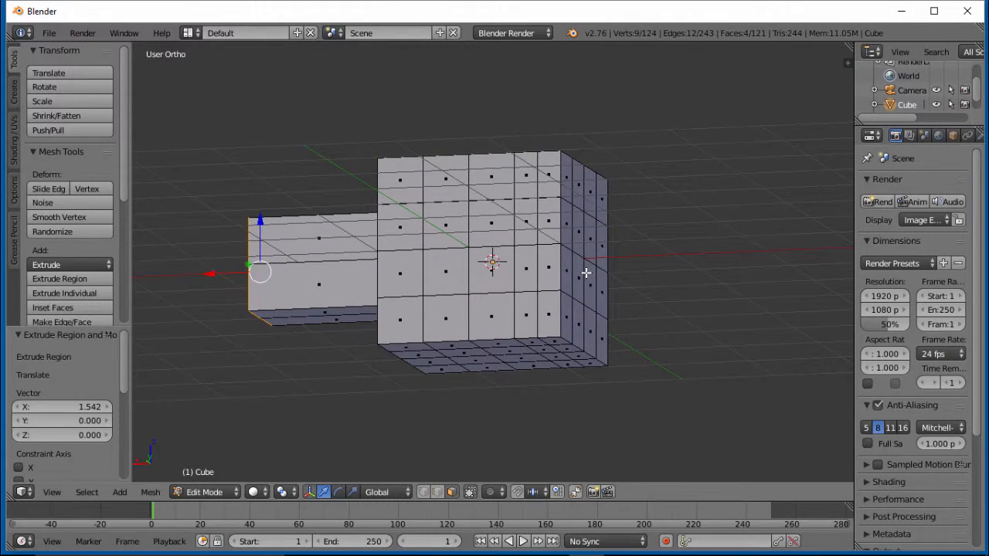
key(Tab)
middle_drag(595, 253, 662, 317)
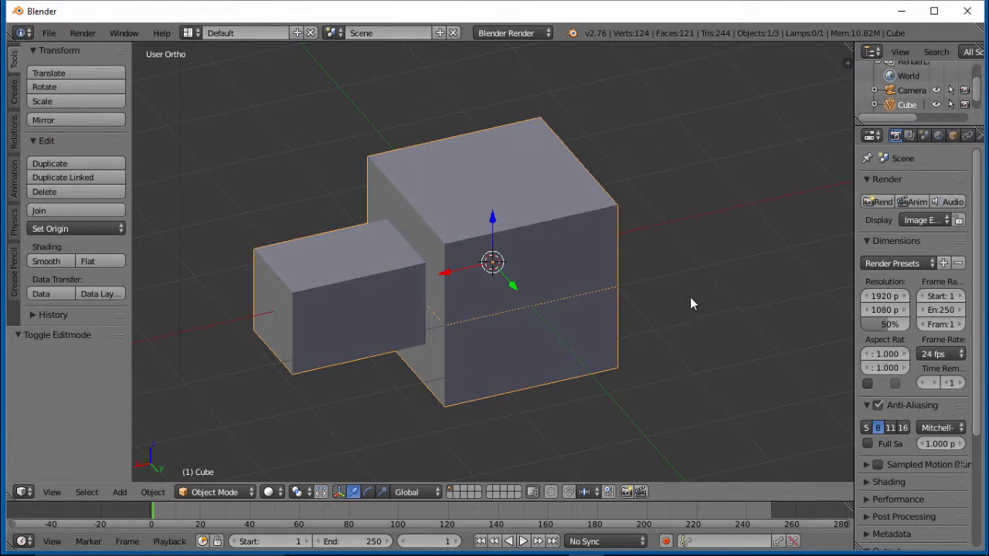
key(Tab)
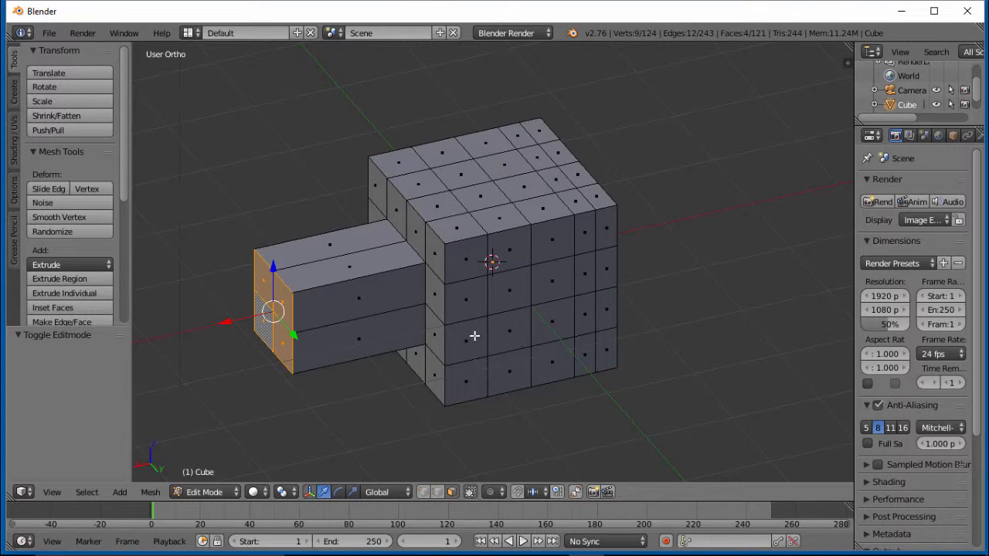
- Add three evenly spaced loop cuts across the length of the extruded block
middle_drag(474, 337, 324, 278)
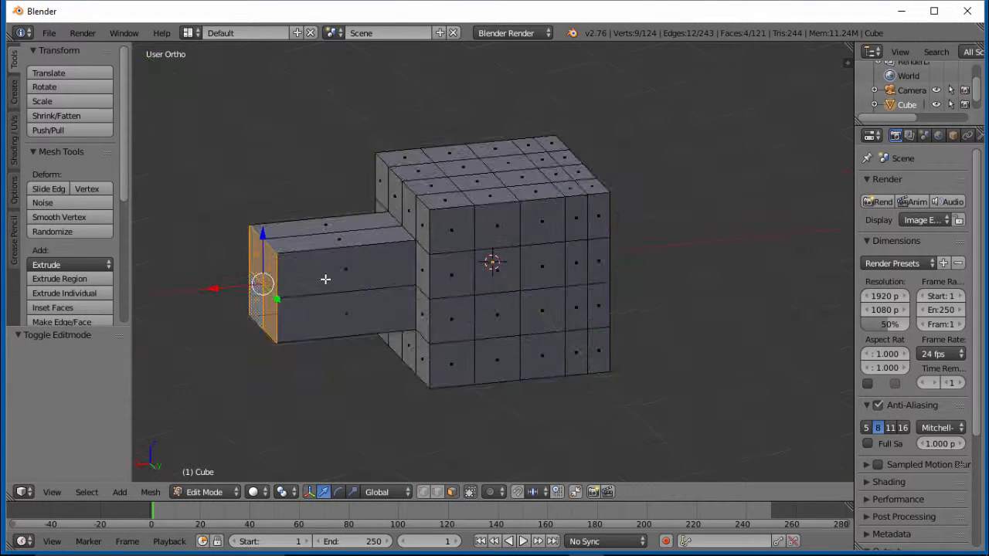
key(ctrl+r)
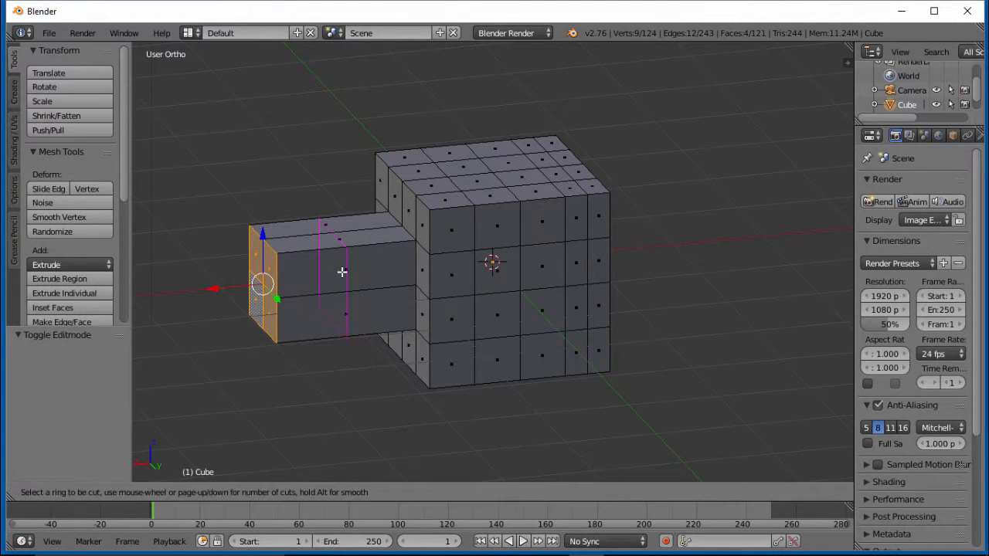
scroll(343, 271, up, 1)
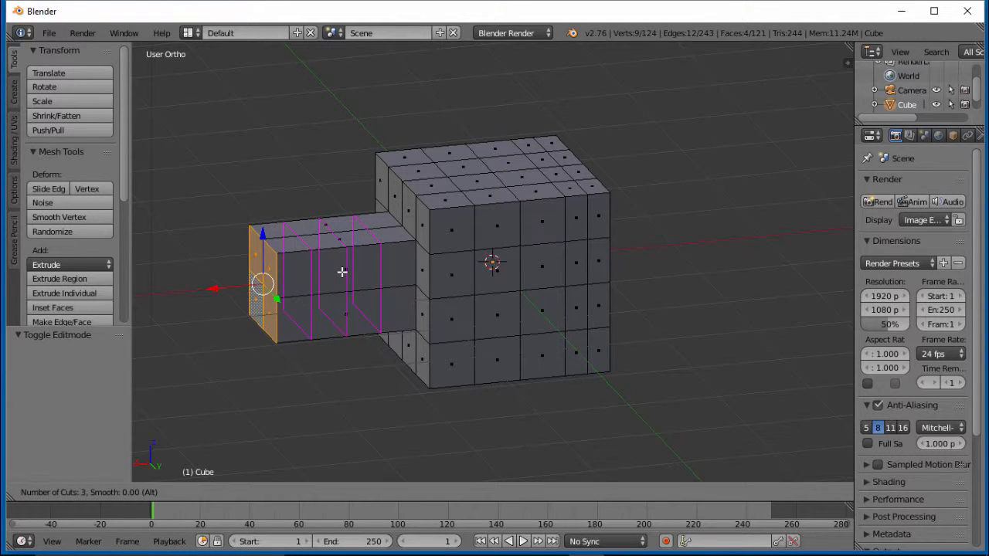
click(342, 272)
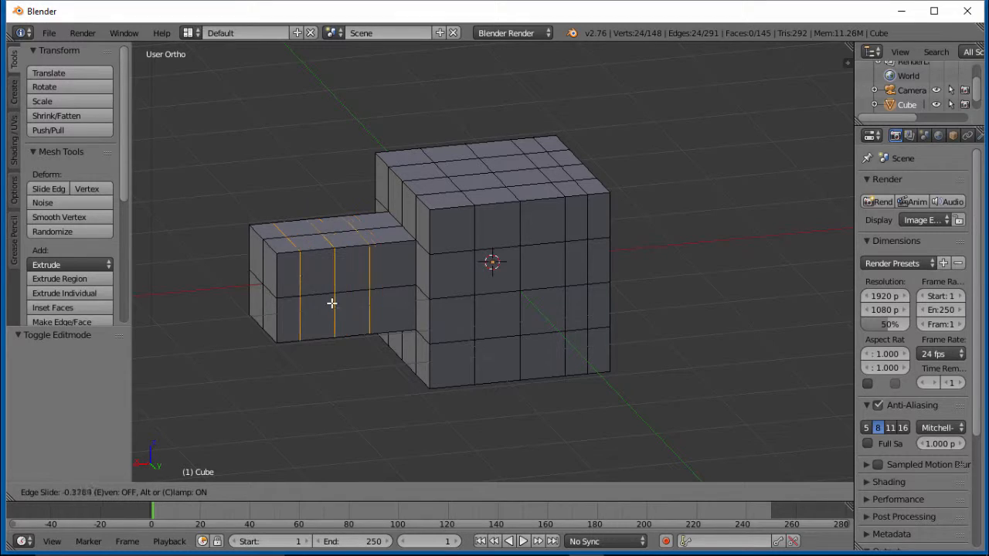
click(341, 293)
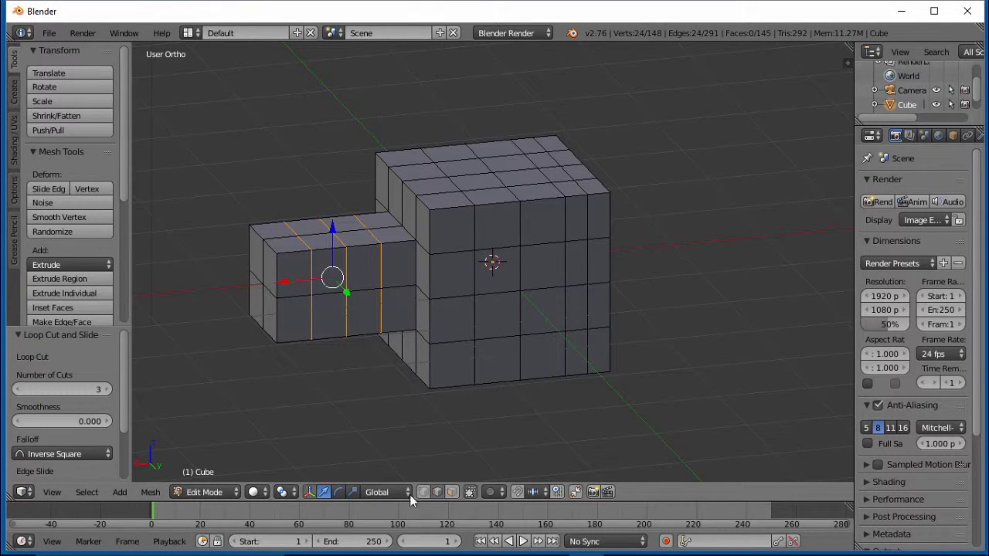
- Extrude the upper face second from the free end on the block's positive-Y side outward by about 2.14 units
click(451, 492)
right_click(328, 279)
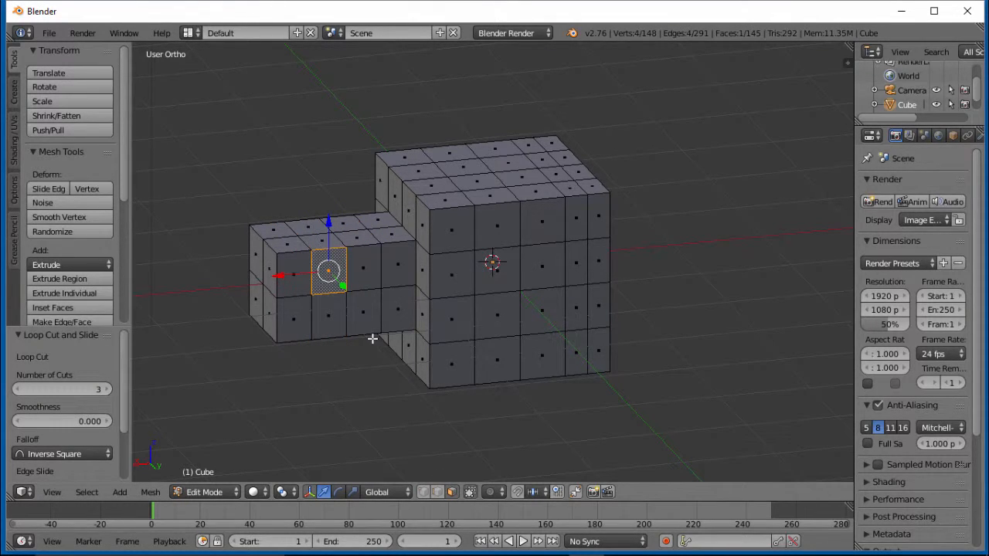
key(e)
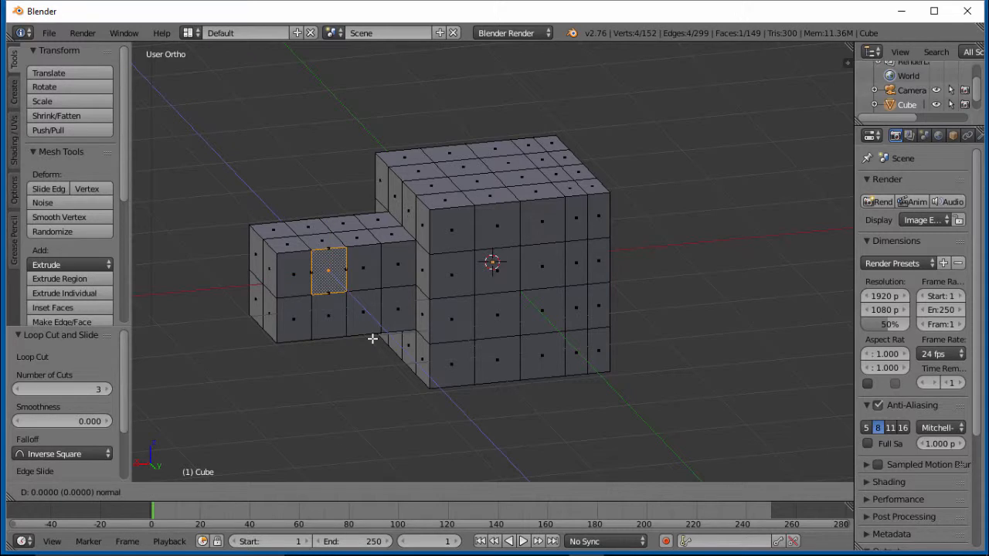
click(430, 401)
- Examine the thin arm extruded from the side of the block from several angles
middle_drag(501, 267, 477, 210)
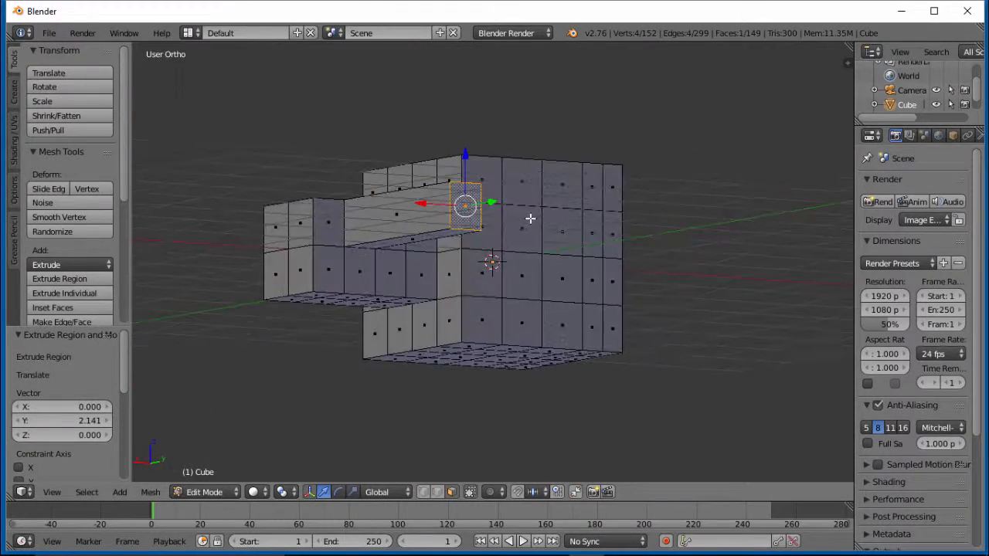
middle_drag(625, 252, 531, 256)
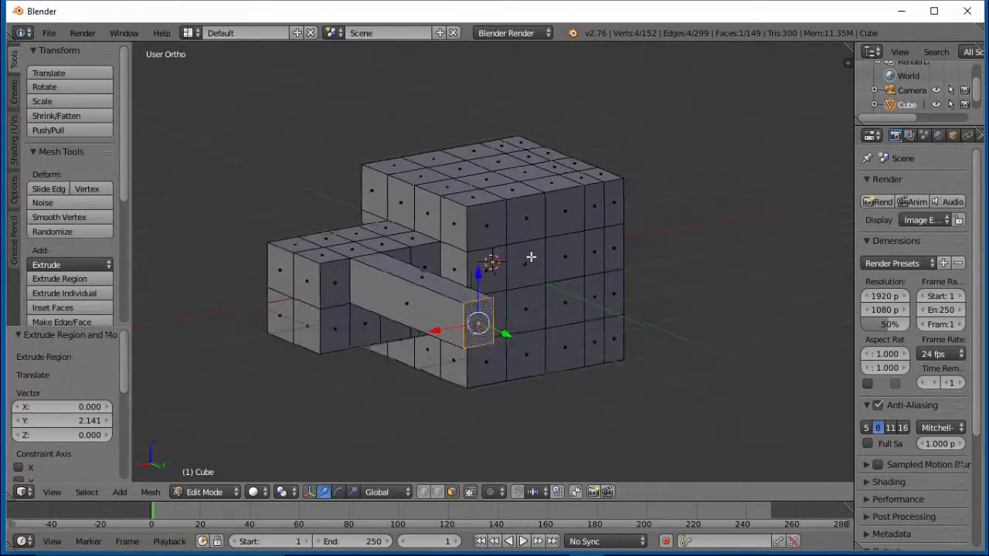
middle_drag(733, 192, 718, 241)
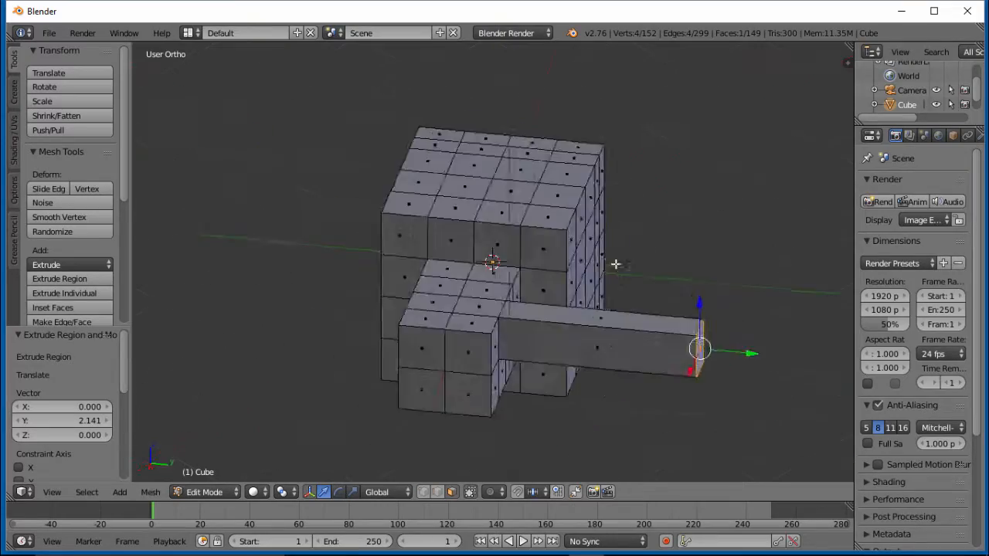
middle_drag(608, 216, 665, 237)
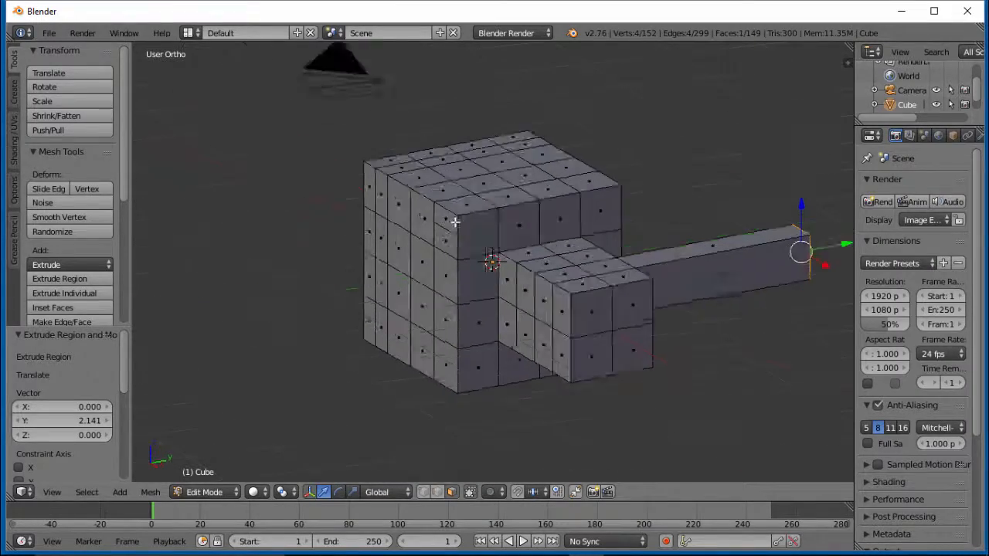
middle_drag(455, 222, 330, 187)
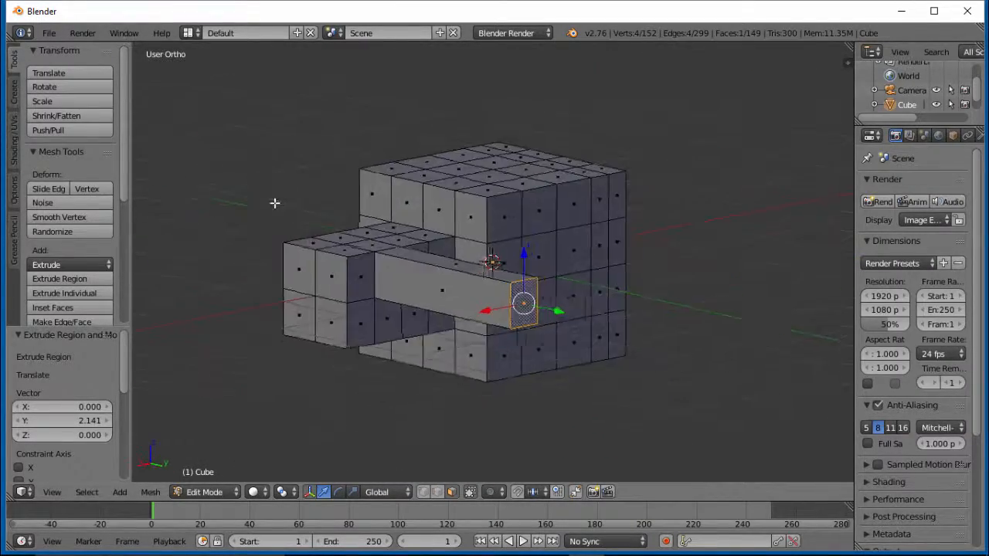
middle_drag(259, 255, 388, 190)
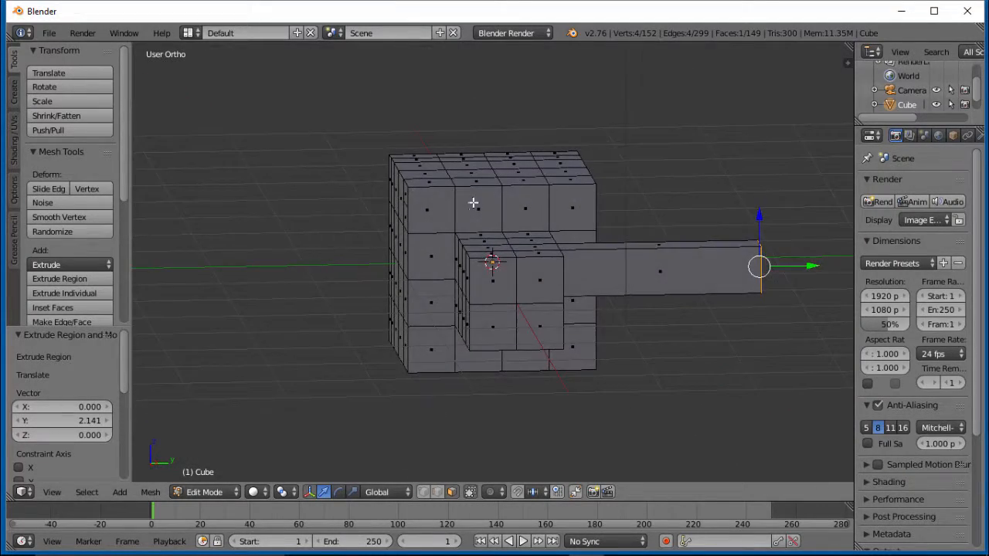